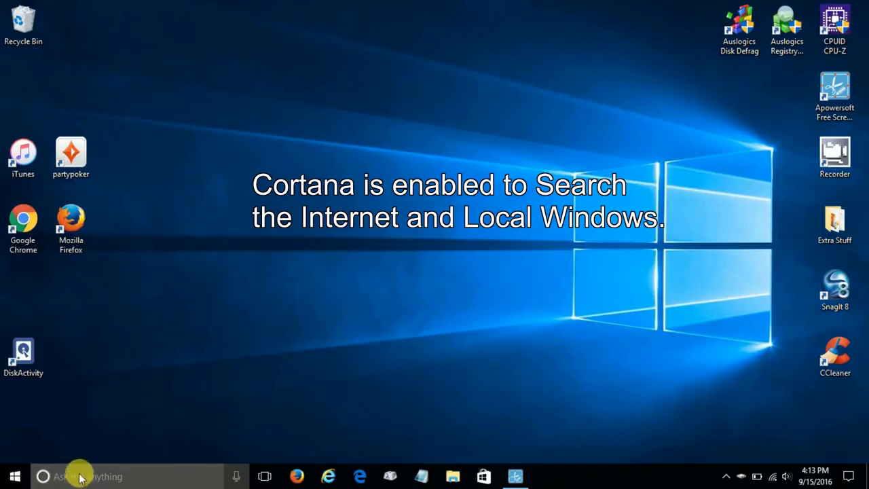
Step: Run winver to check the installed Windows version and build, and dismiss the About Windows information
right_click(12, 478)
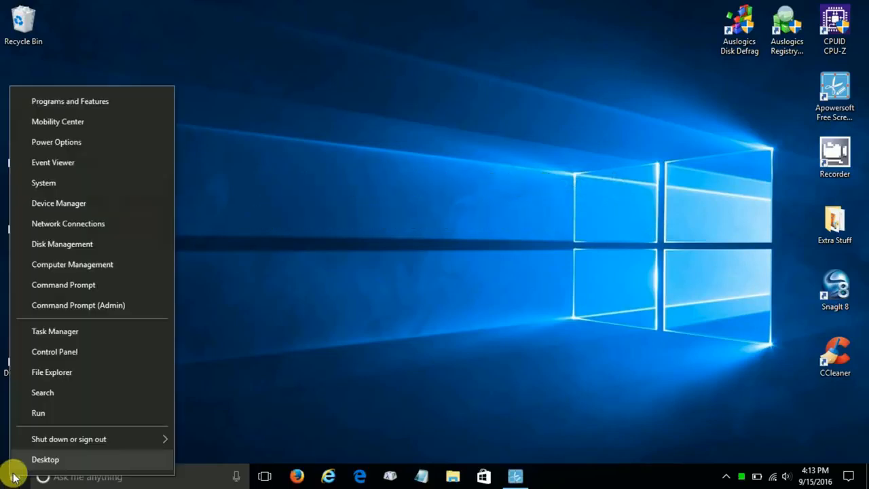
click(42, 412)
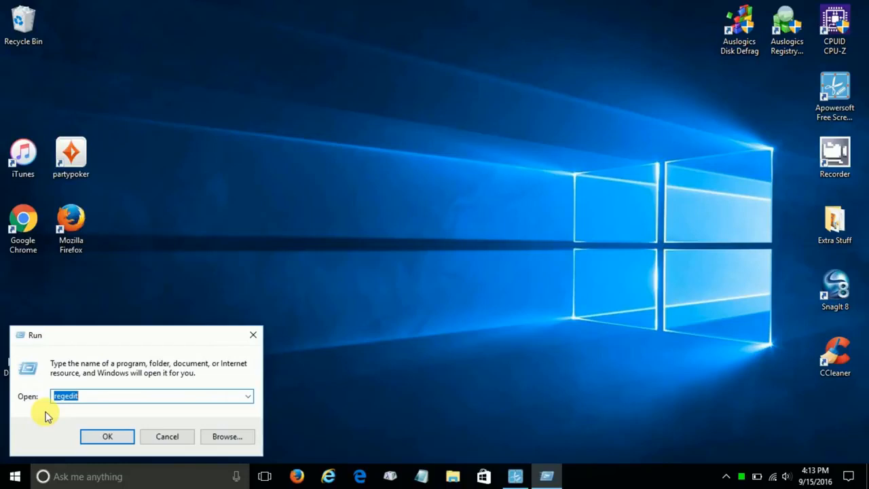
text(winver)
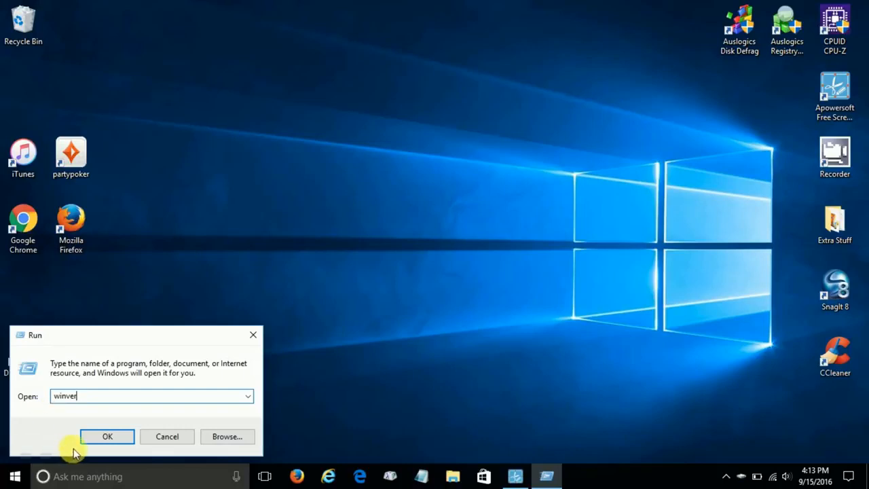
click(87, 437)
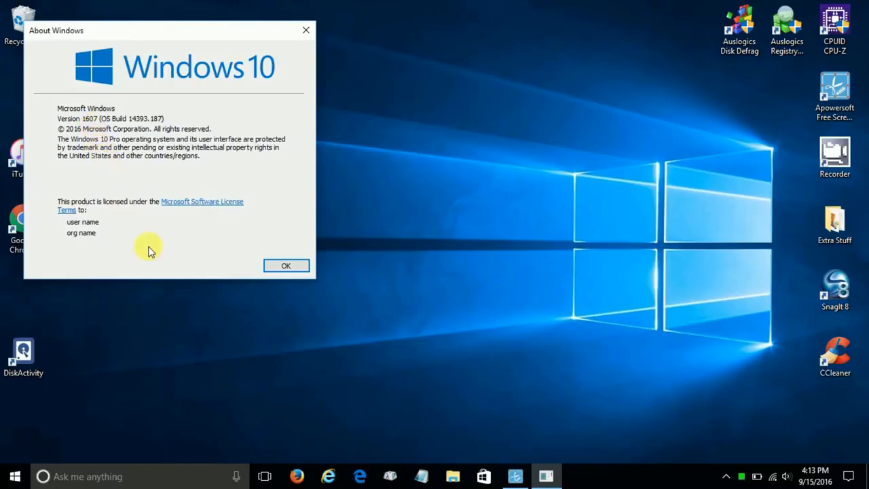
click(286, 266)
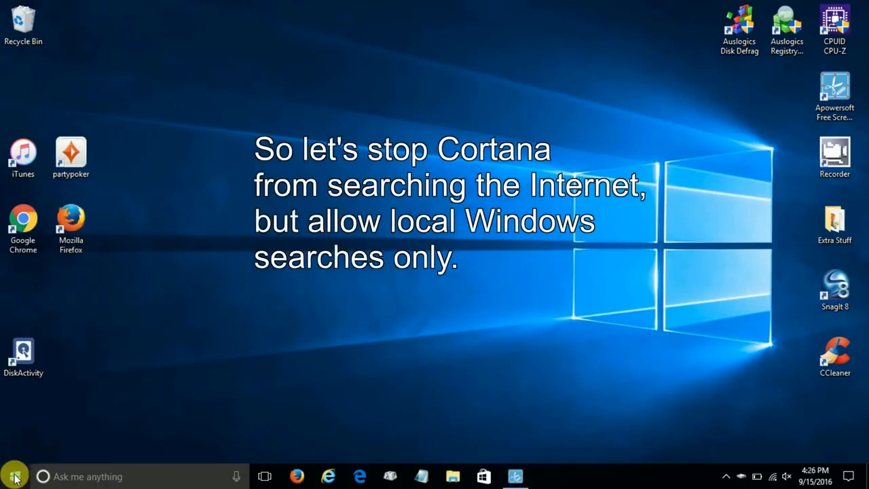
Step: Run regedit and allow Registry Editor to make changes to the device
right_click(15, 477)
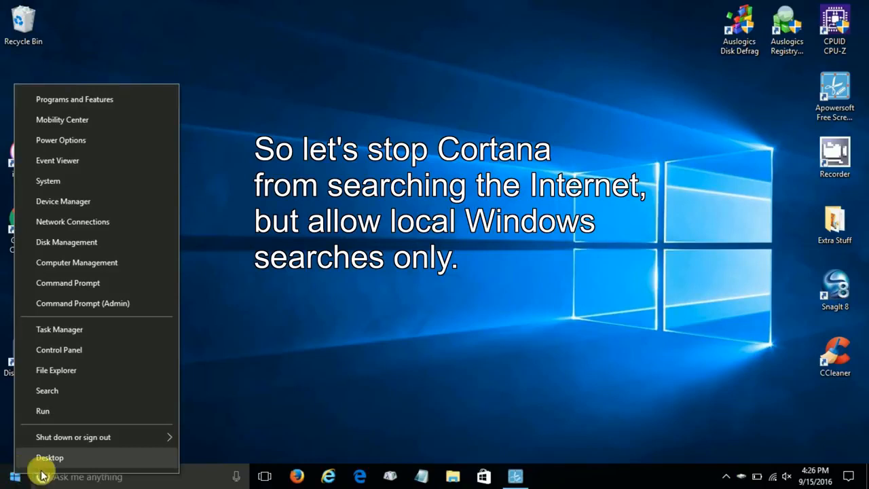
click(60, 417)
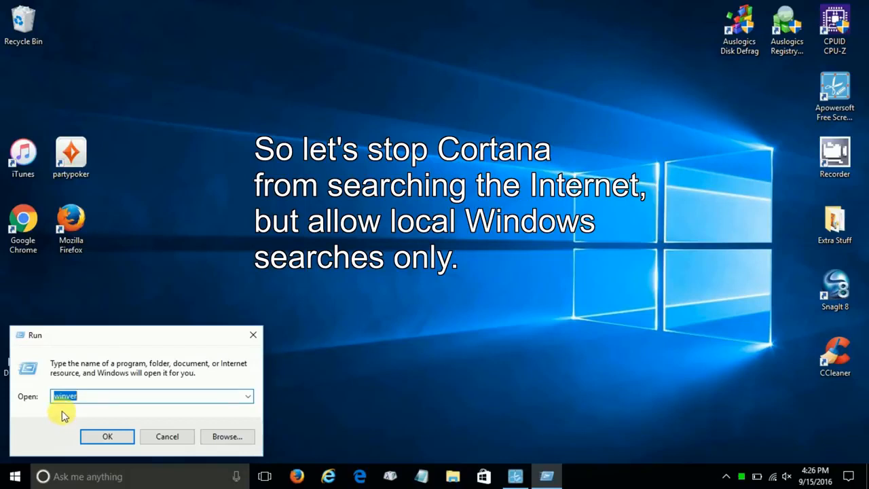
text(reg)
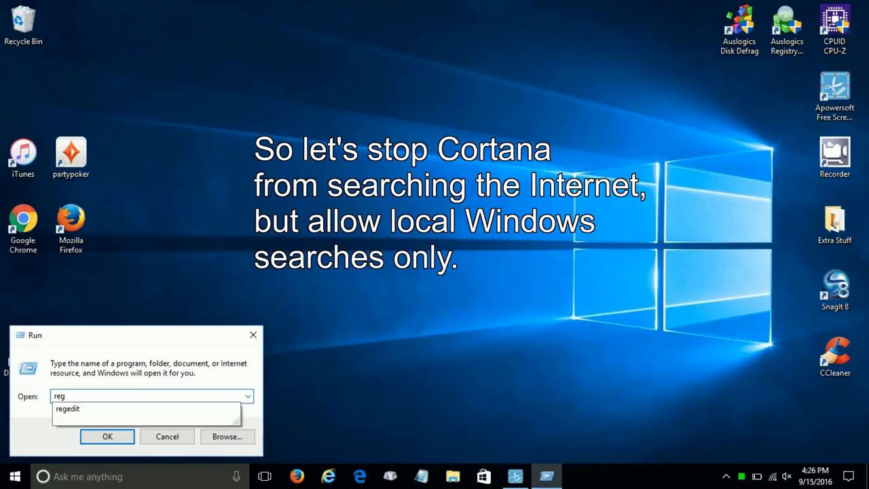
click(61, 414)
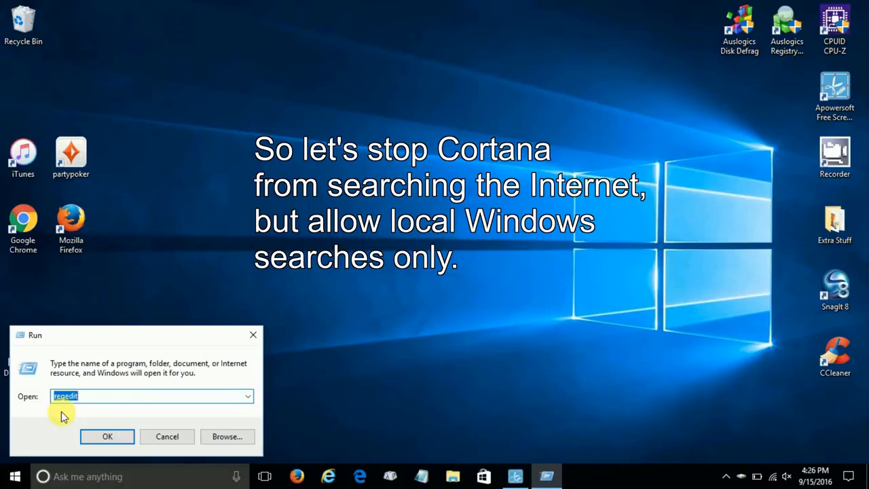
key(Return)
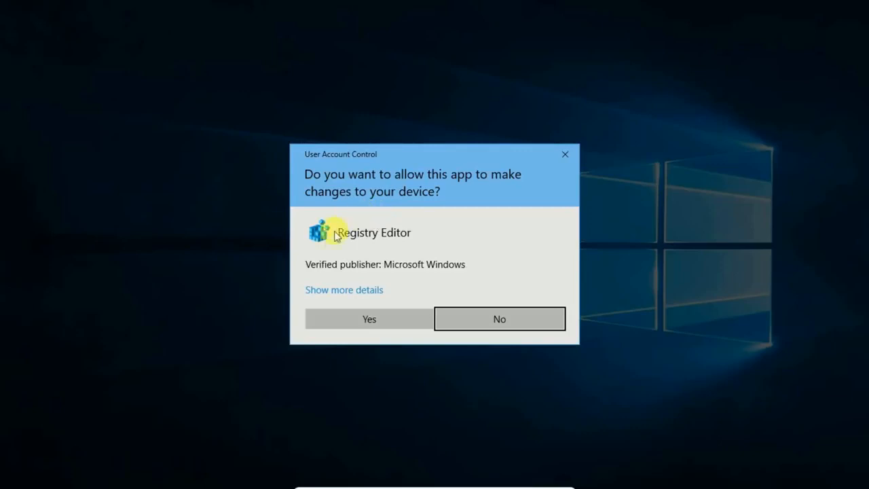
click(378, 321)
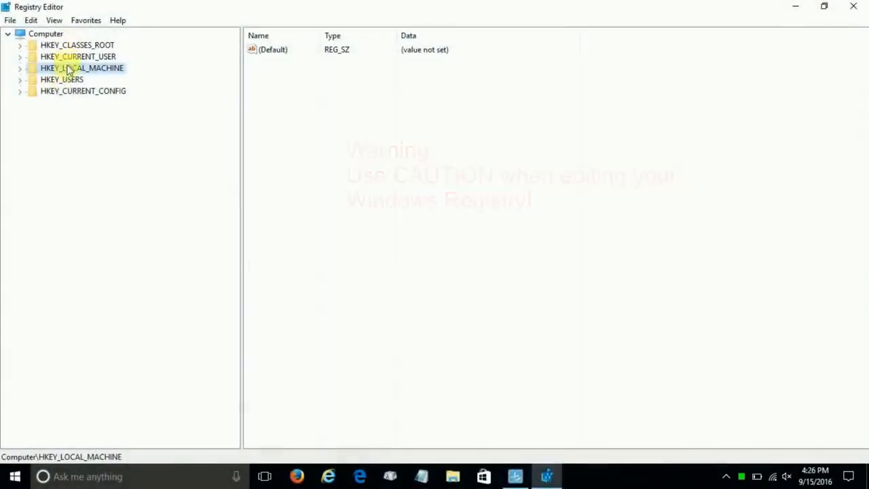
Step: Go to the registry key HKEY_LOCAL_MACHINE\SOFTWARE\Policies\Microsoft\Windows
click(21, 70)
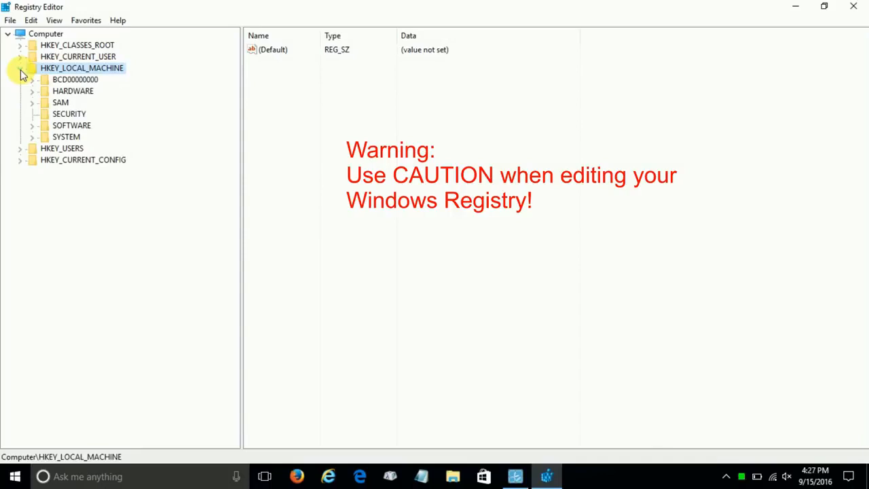
click(32, 127)
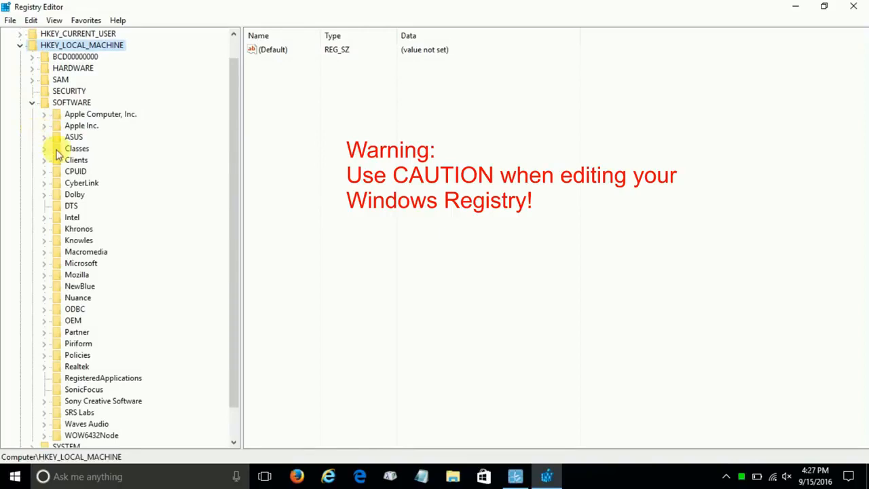
click(43, 355)
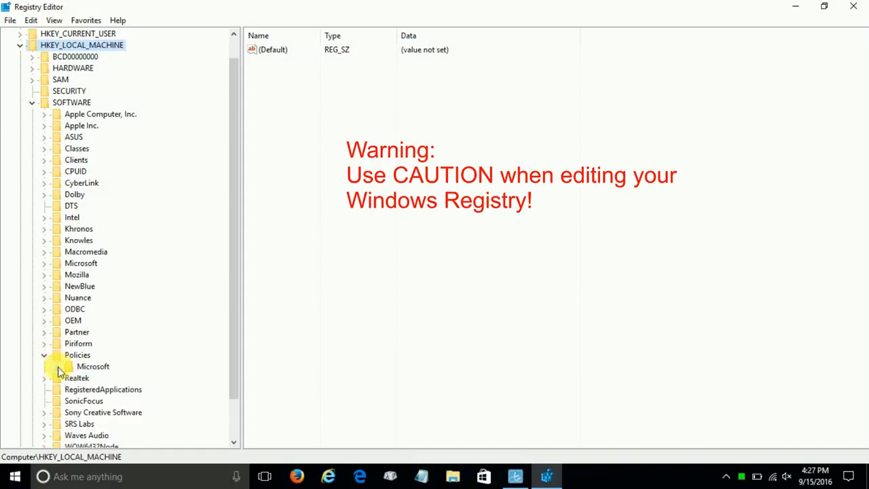
click(57, 367)
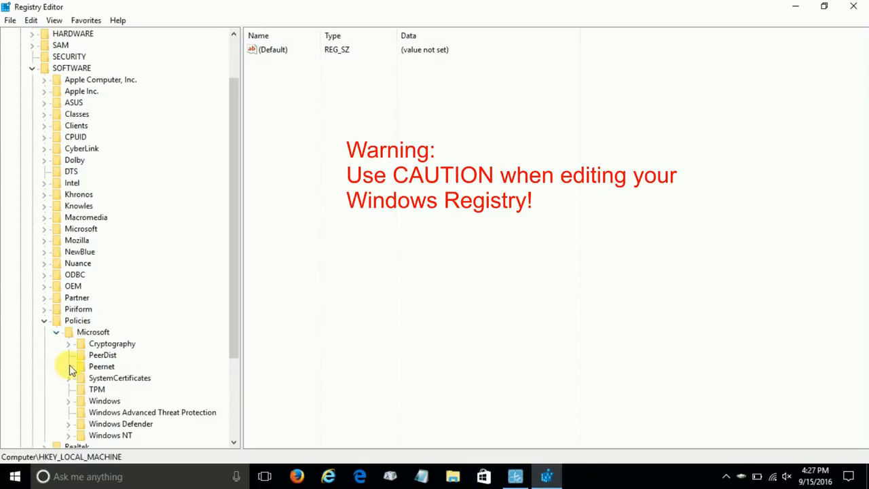
click(68, 402)
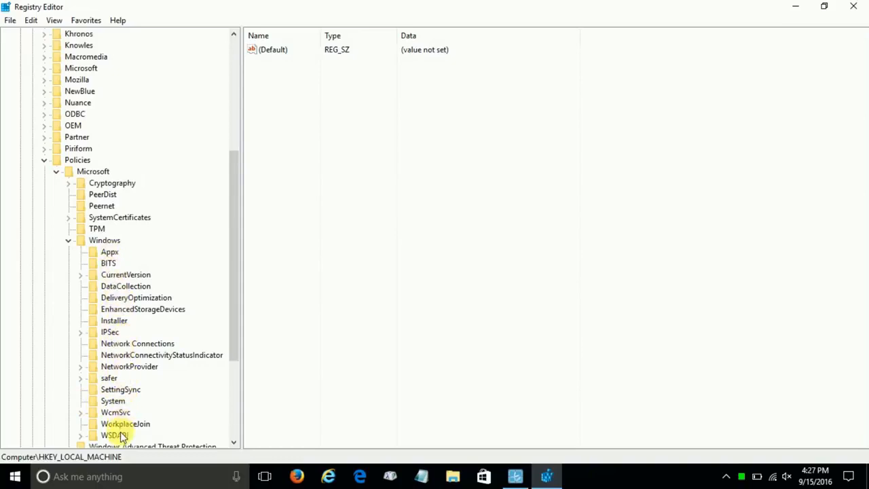
click(105, 244)
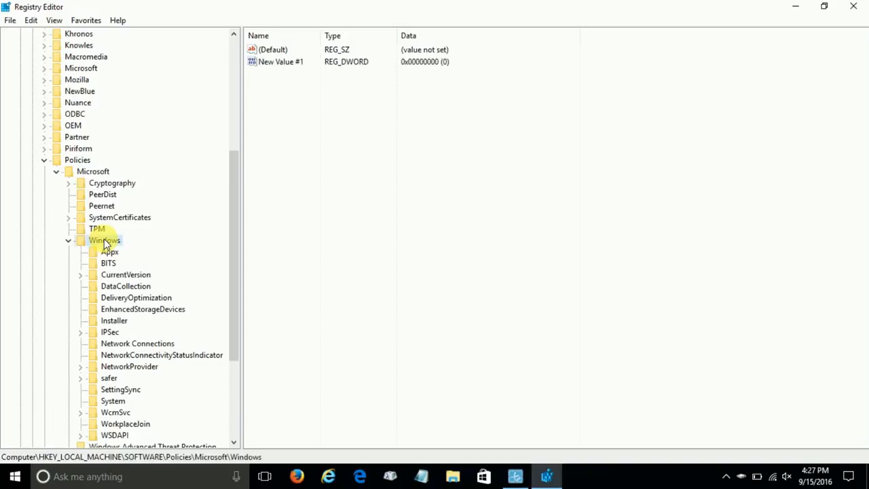
Step: Create a new key under Policies\Microsoft\Windows and name it Windows Search
right_click(105, 243)
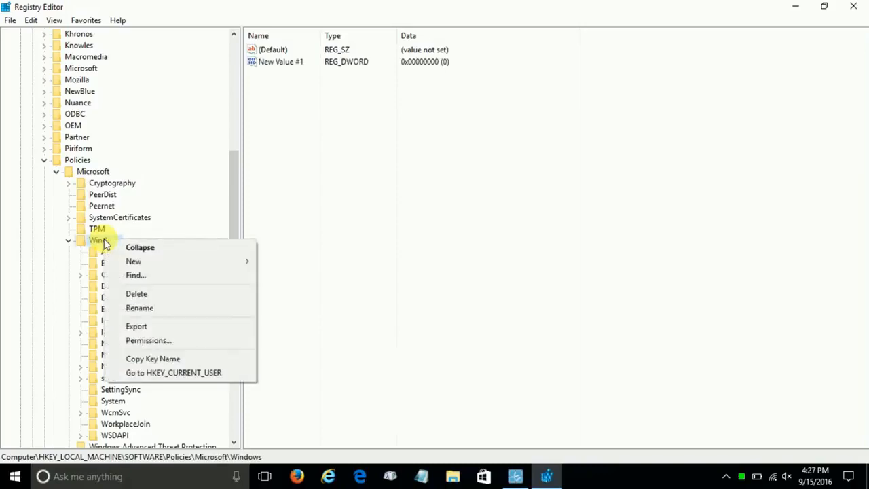
mouse_move(131, 263)
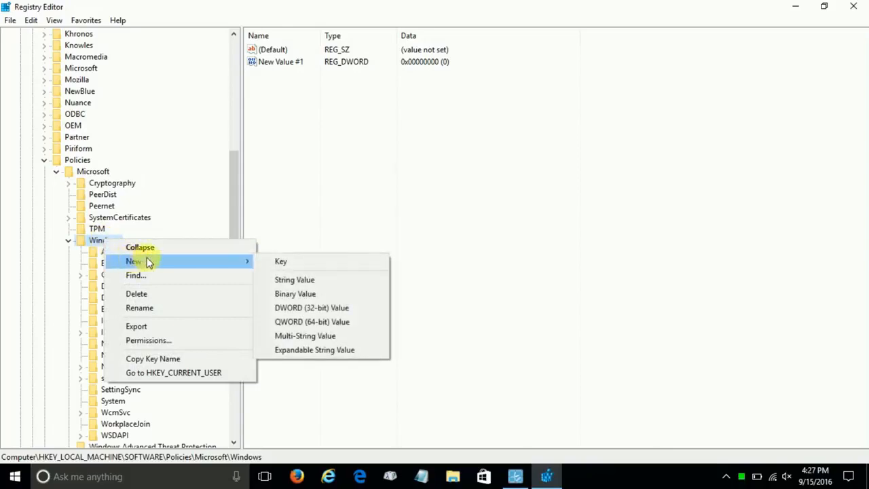
click(273, 264)
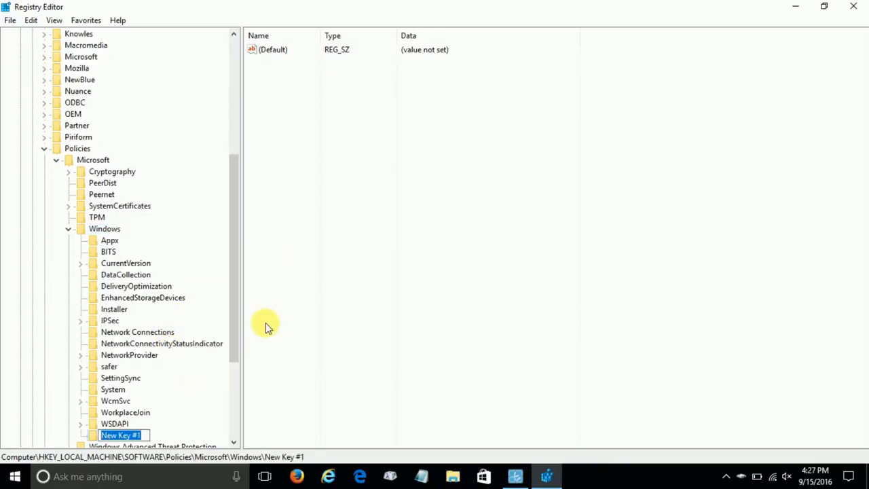
drag(235, 206, 237, 317)
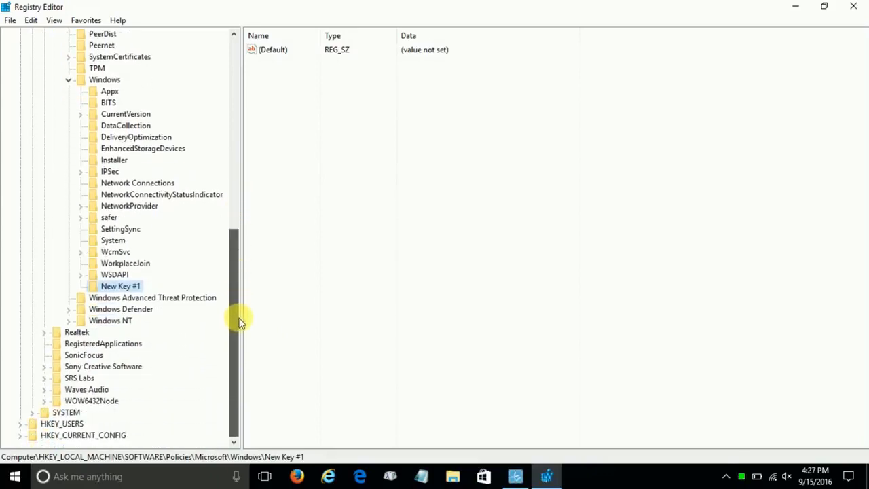
right_click(131, 289)
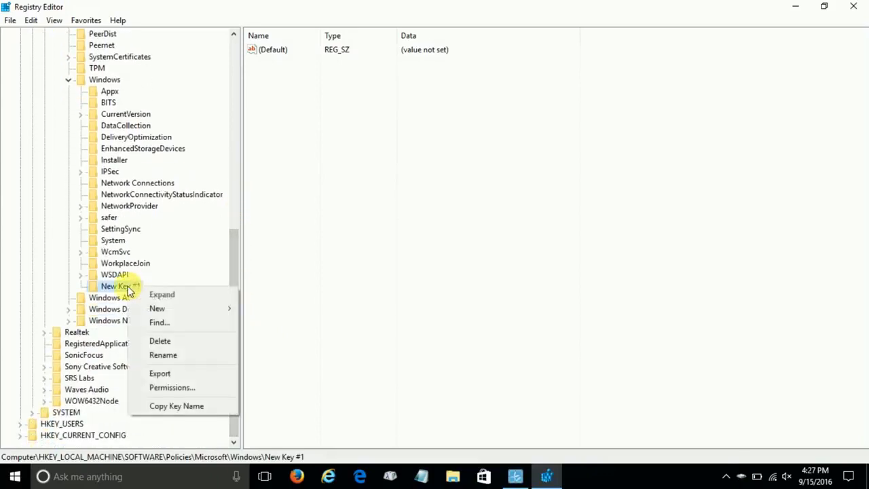
click(161, 356)
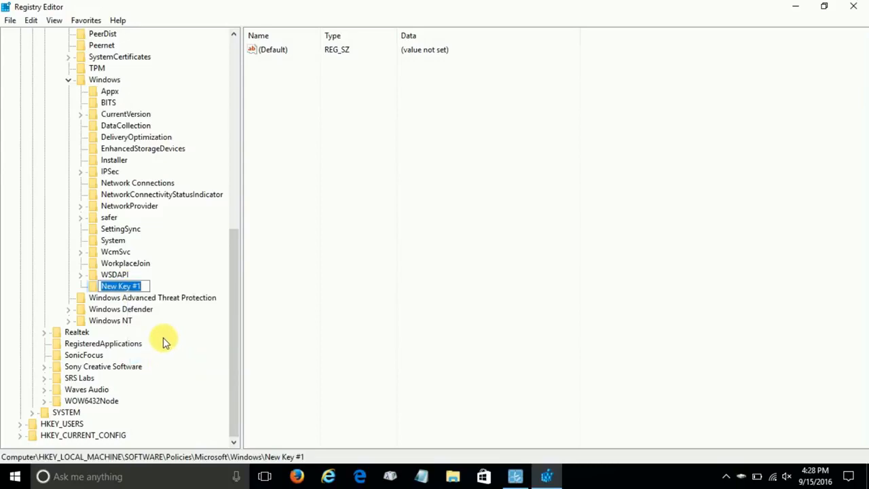
text(W)
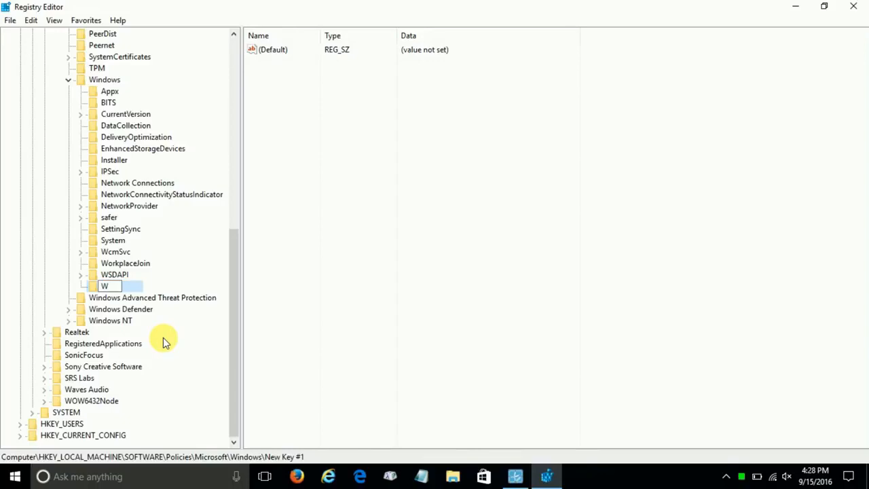
text(indows Se)
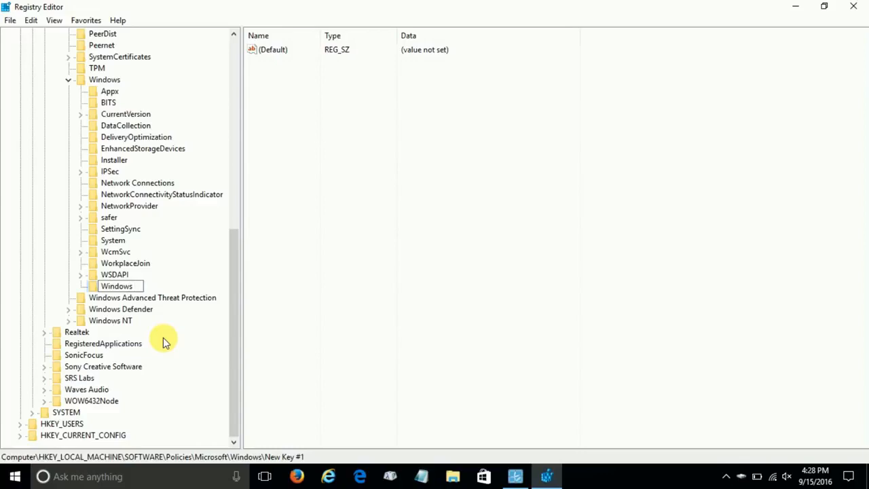
text(arch)
key(Return)
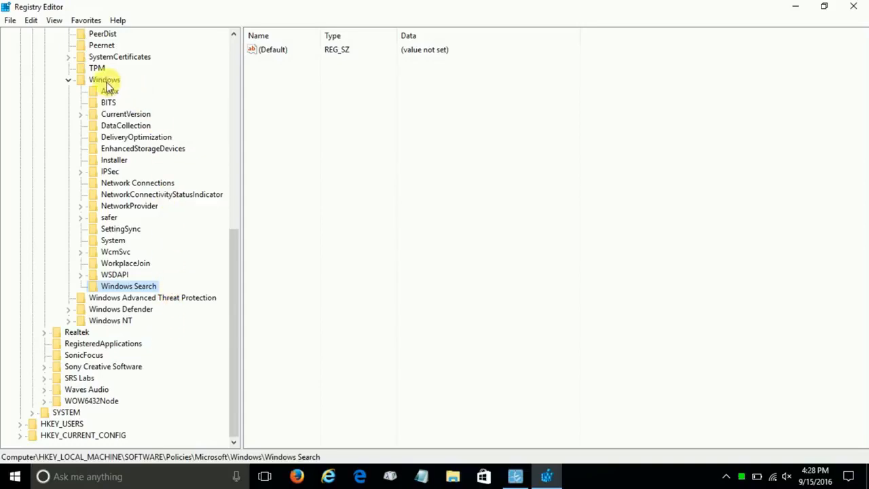
Step: Create a DWORD (32-bit) value named AllowCortana in the Windows Search key
right_click(121, 290)
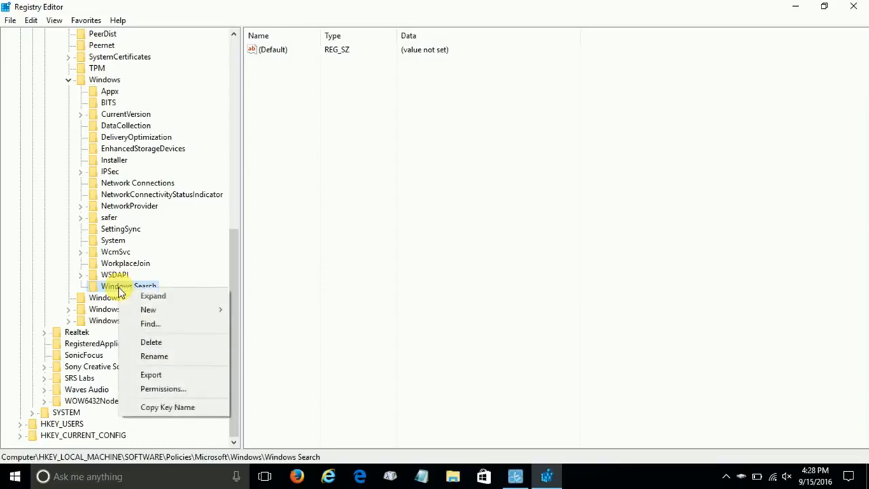
mouse_move(143, 310)
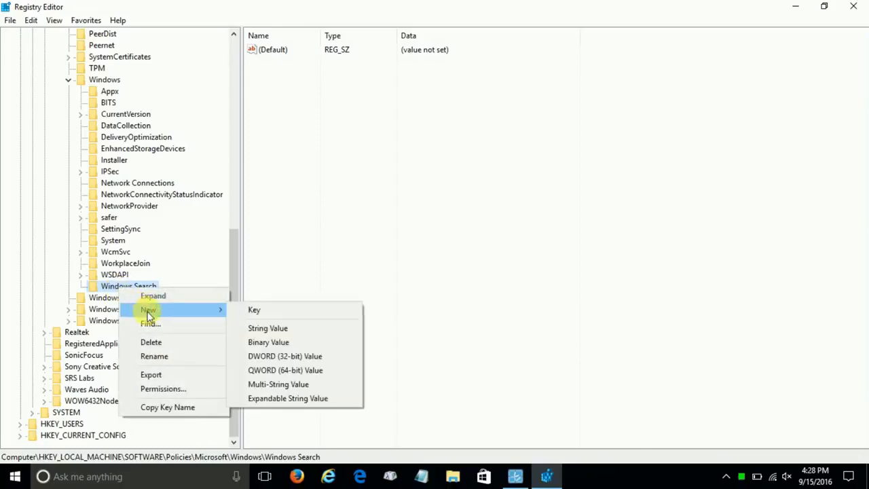
click(286, 357)
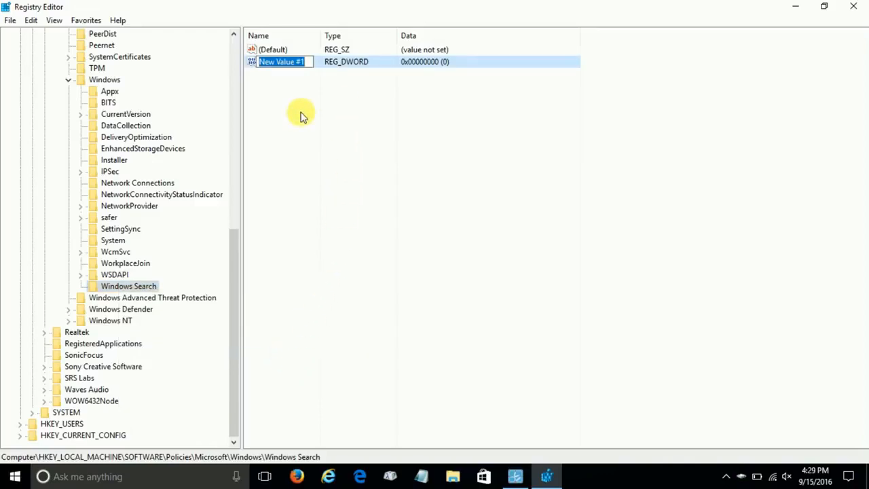
text(Allow)
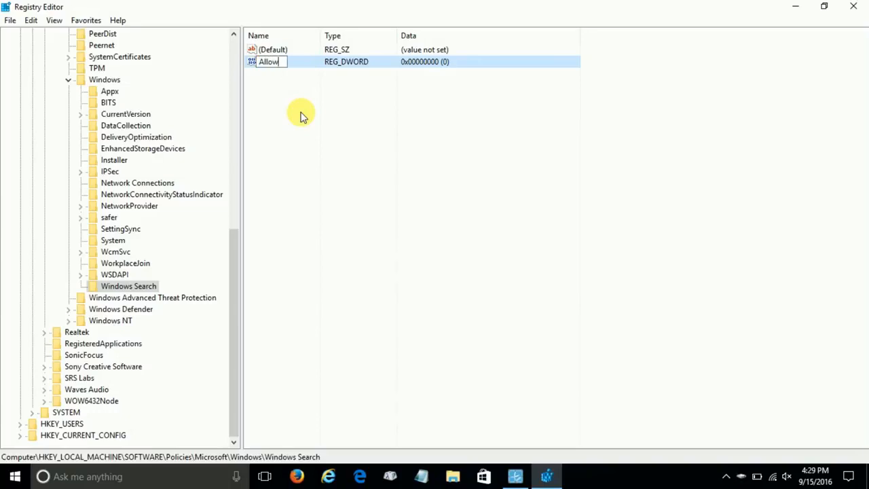
text(Cortana)
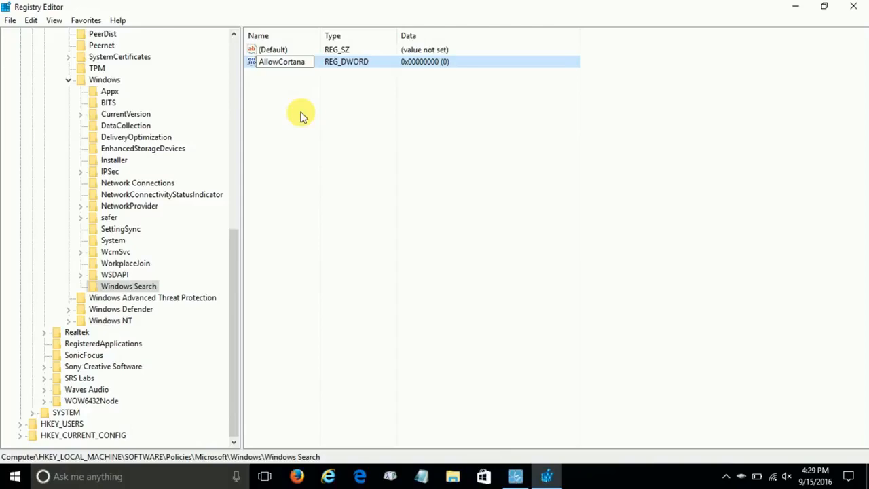
key(Return)
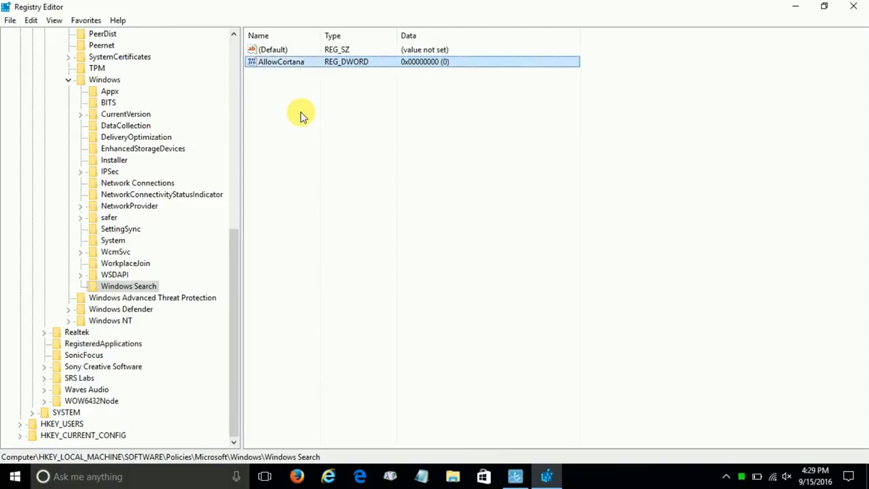
Step: Accept 0 as the value data of AllowCortana and close the Registry Editor
double_click(287, 63)
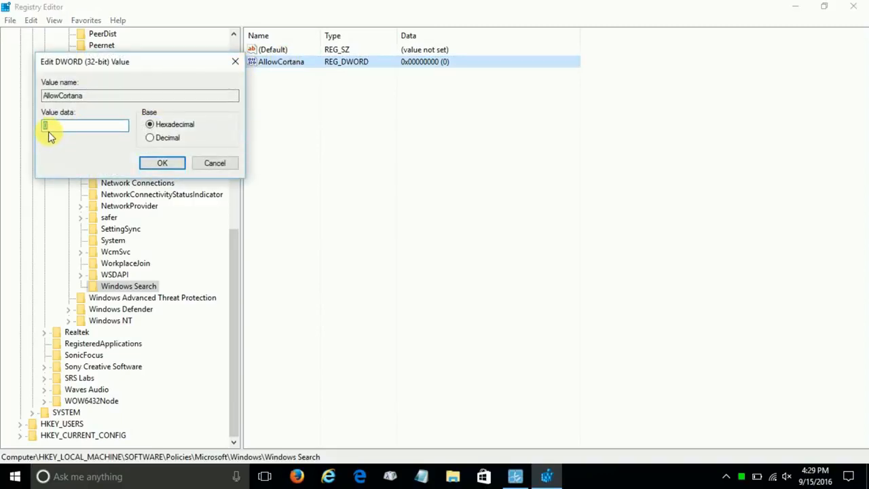
click(163, 164)
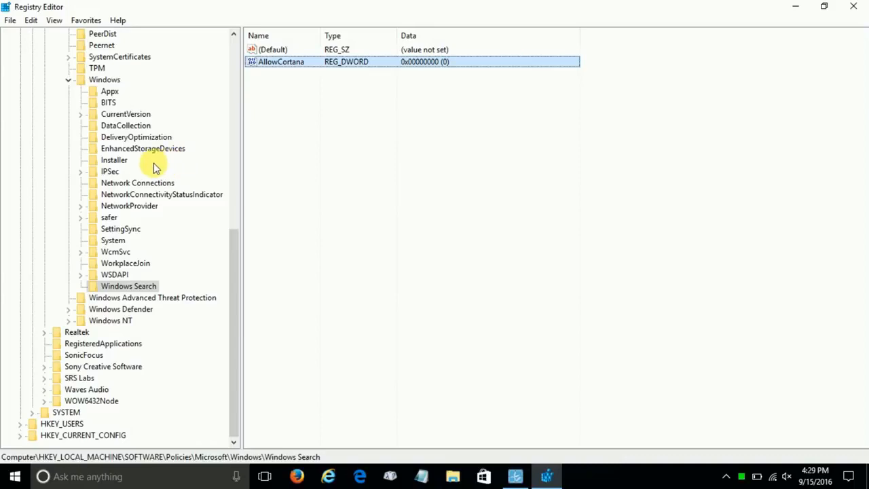
click(856, 8)
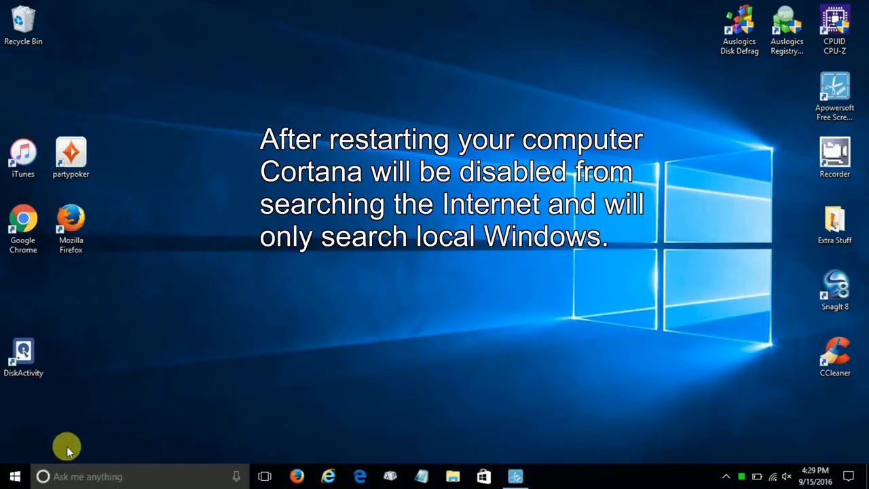
Step: Restart the computer, and check what the Windows search box offers on the desktop
click(15, 477)
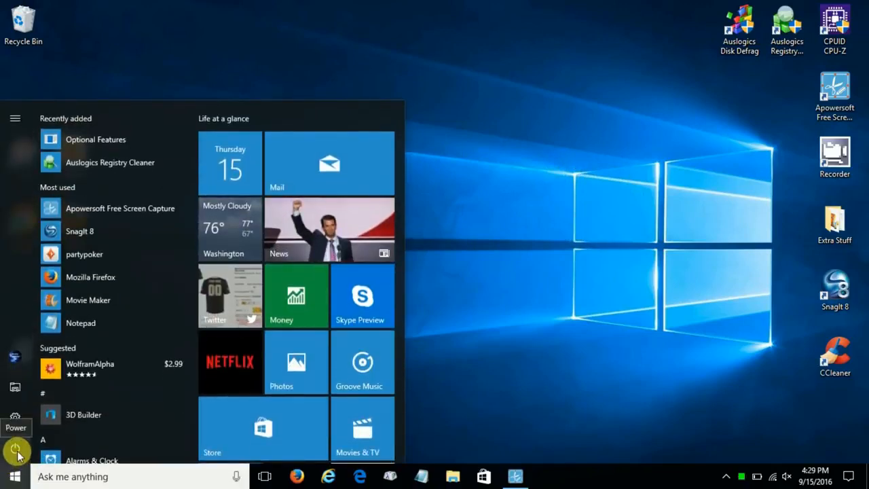
click(16, 451)
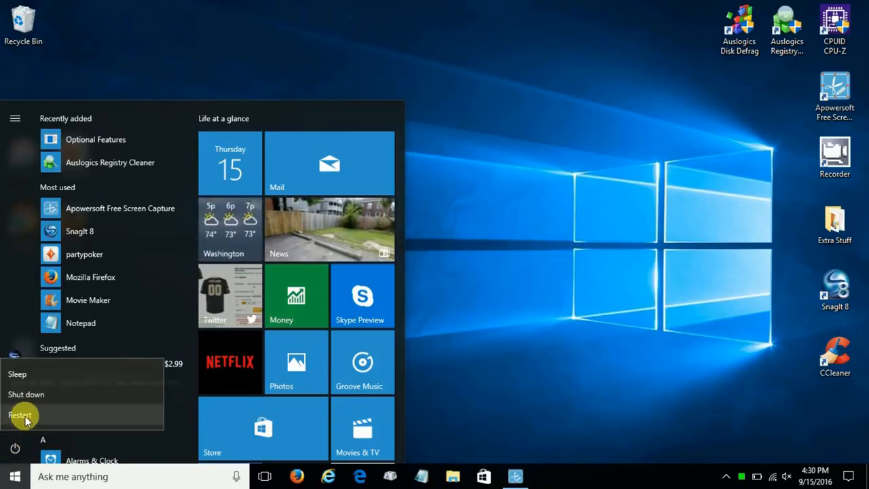
click(25, 418)
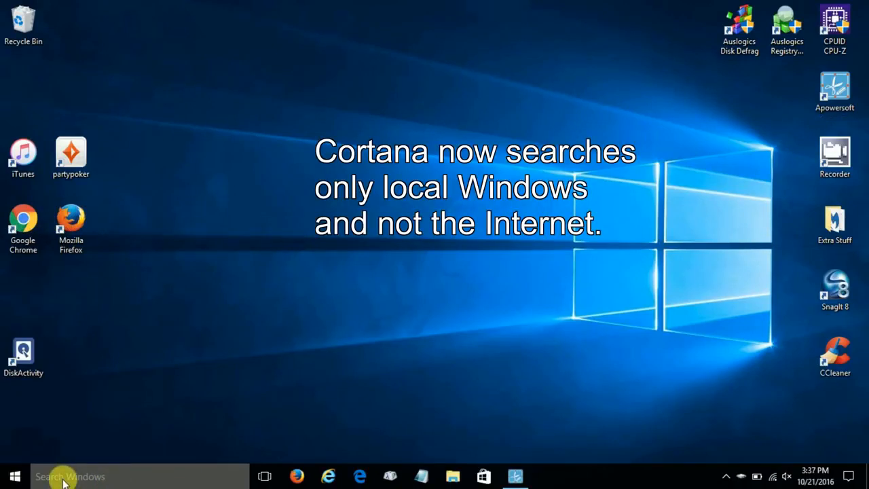
click(64, 481)
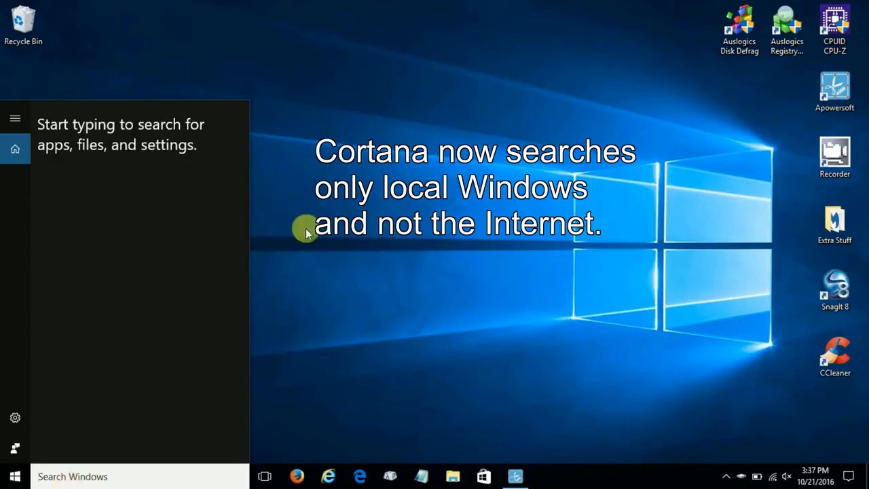
click(383, 302)
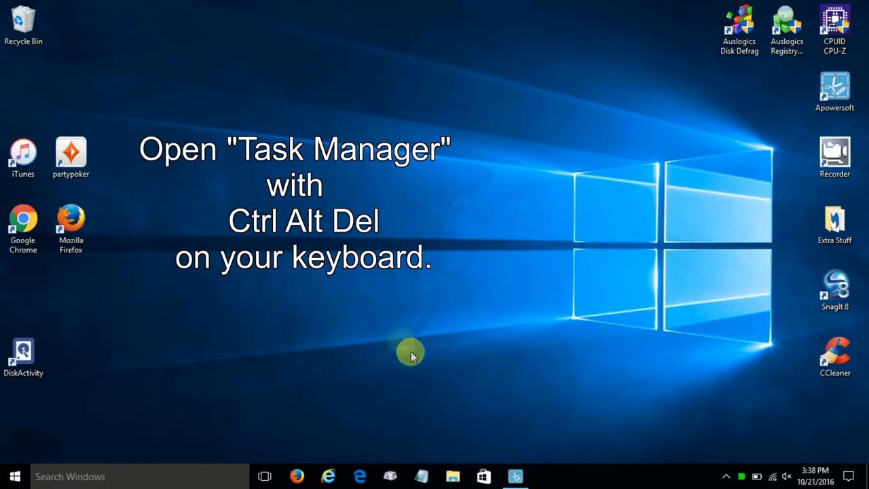
Step: Open Task Manager and end the Cortana background process, repeating it once
right_click(569, 483)
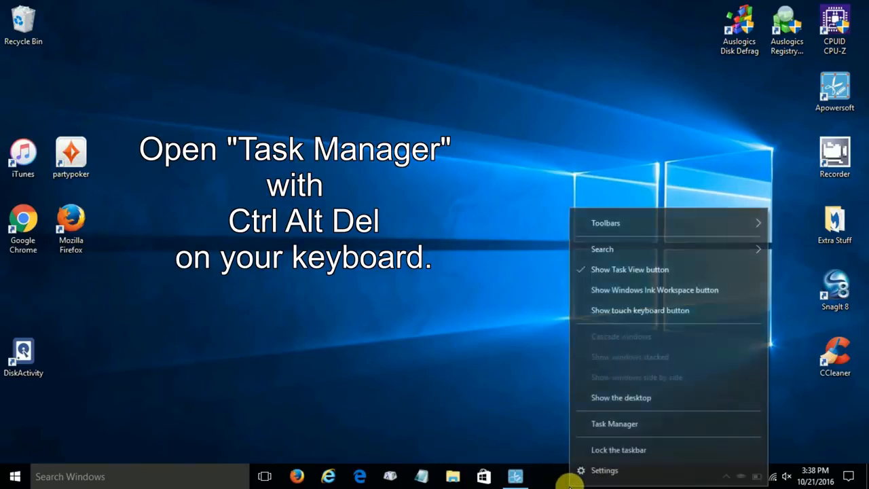
click(624, 426)
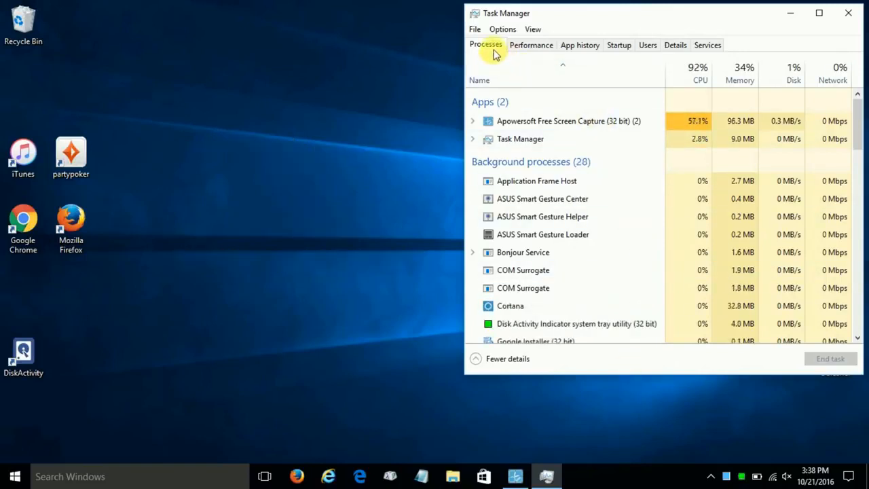
click(523, 308)
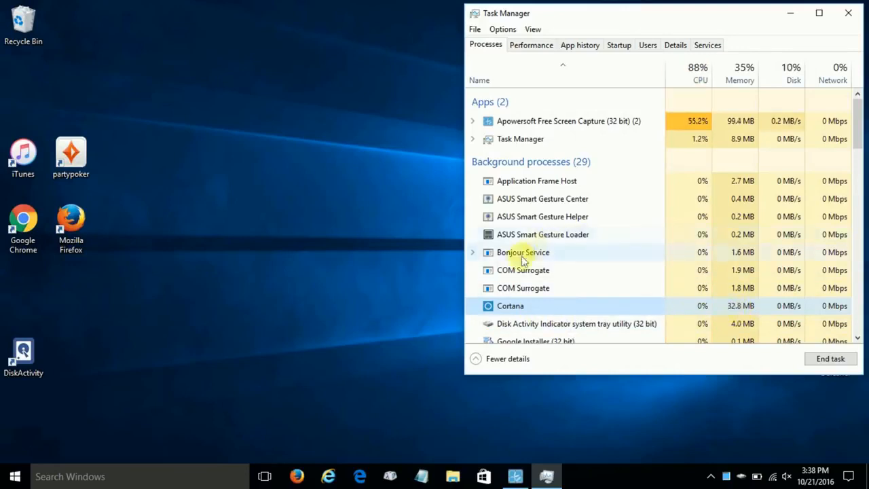
right_click(561, 307)
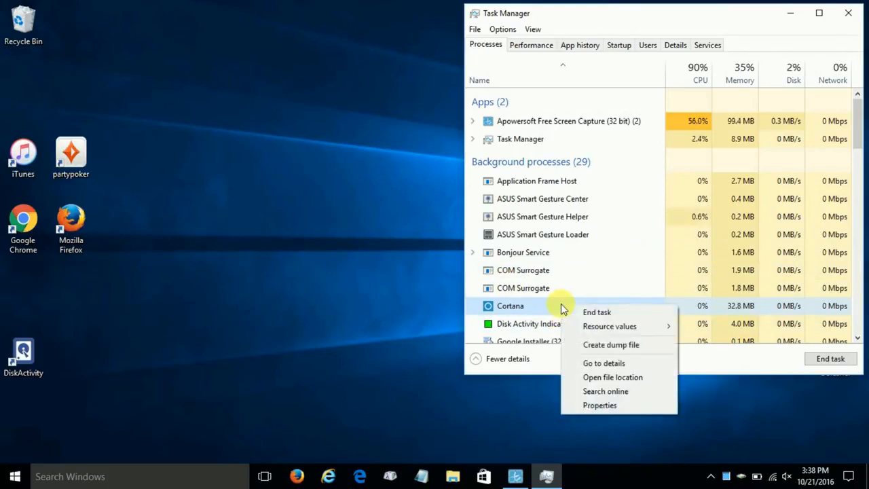
click(582, 313)
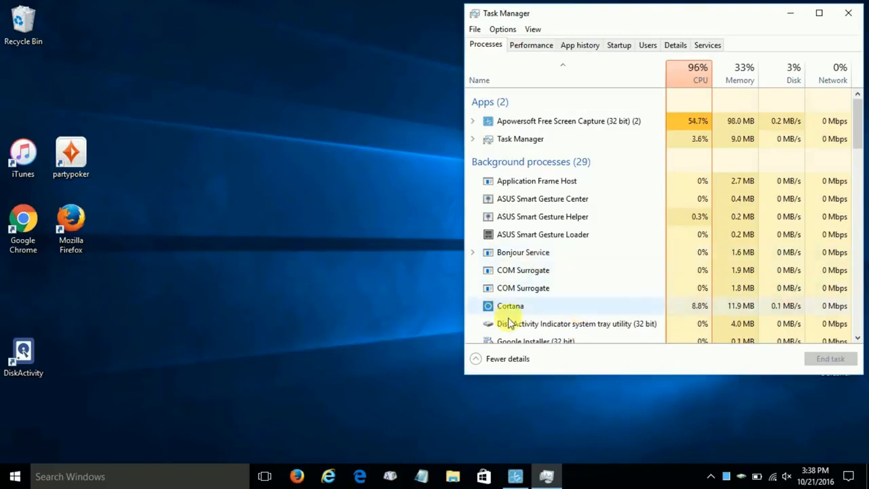
click(529, 309)
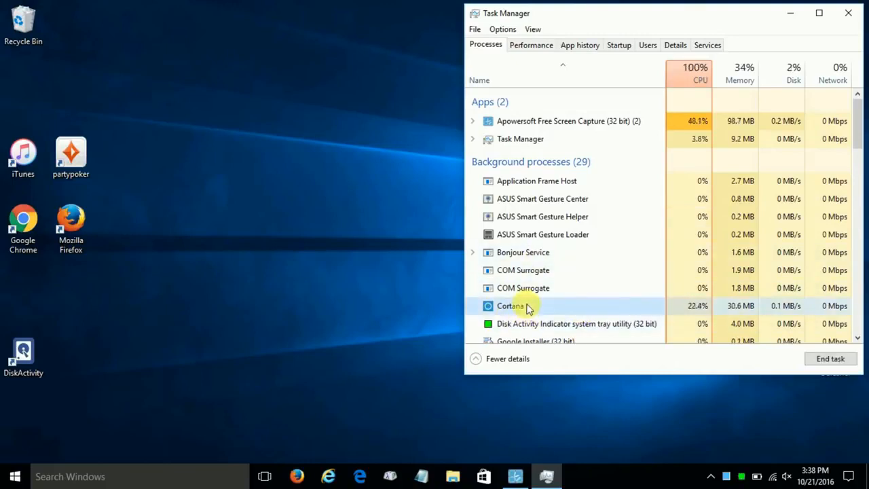
click(829, 360)
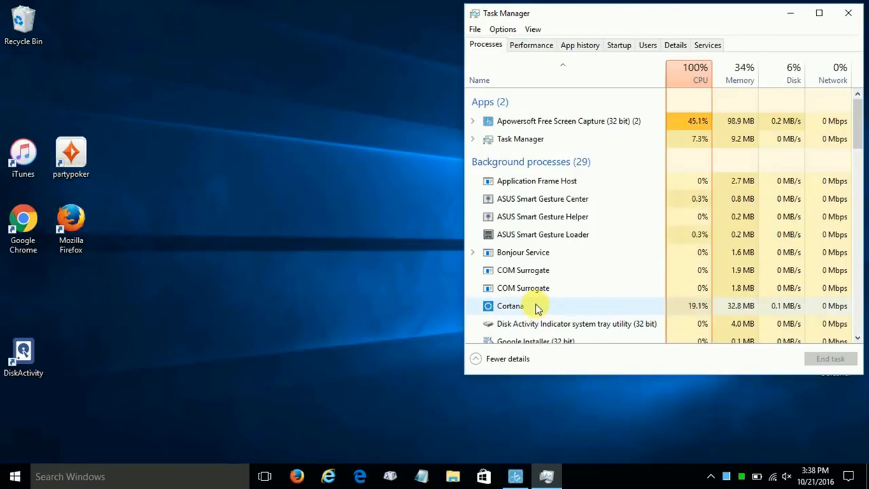
Step: Open the file location of the Cortana process from Task Manager
click(537, 308)
right_click(536, 307)
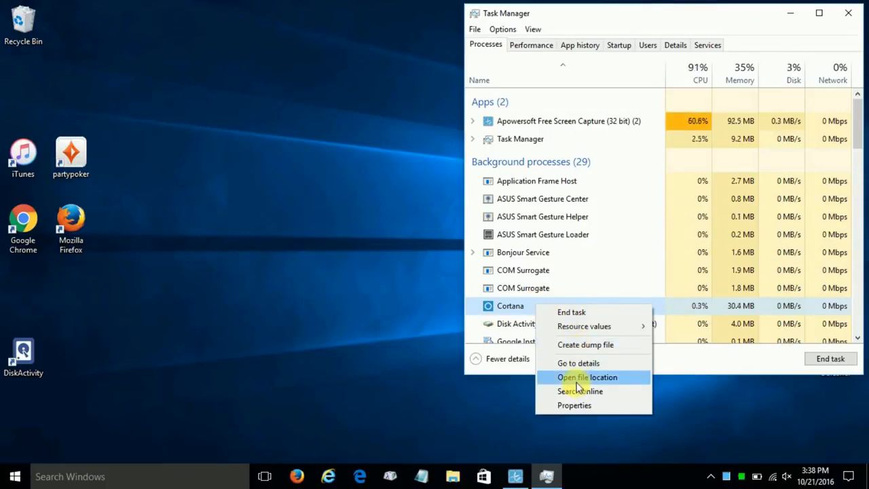
click(577, 382)
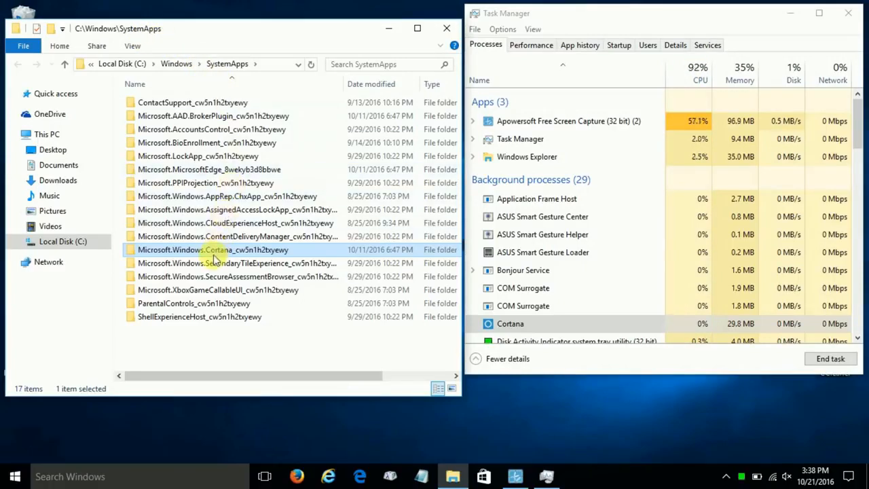
Step: Try to rename the Microsoft.Windows.Cortana_cw5n1h2txyewy folder in SystemApps as "cortana off"
key(Delete)
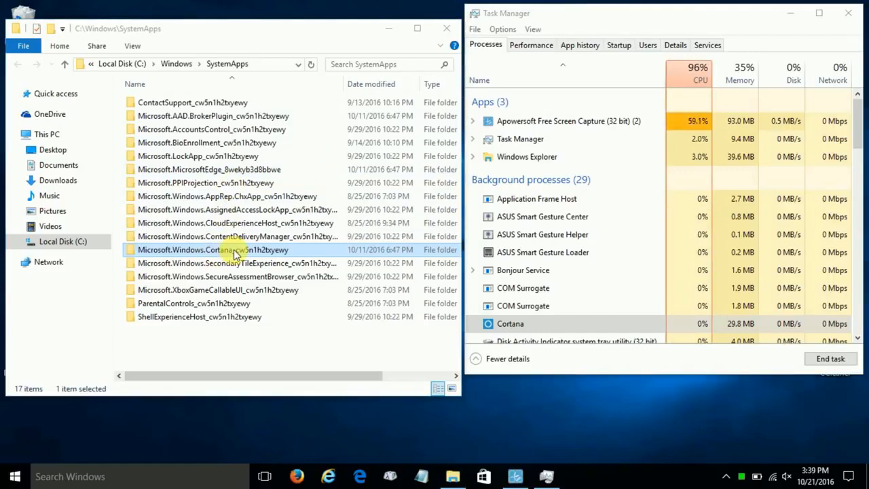
right_click(234, 251)
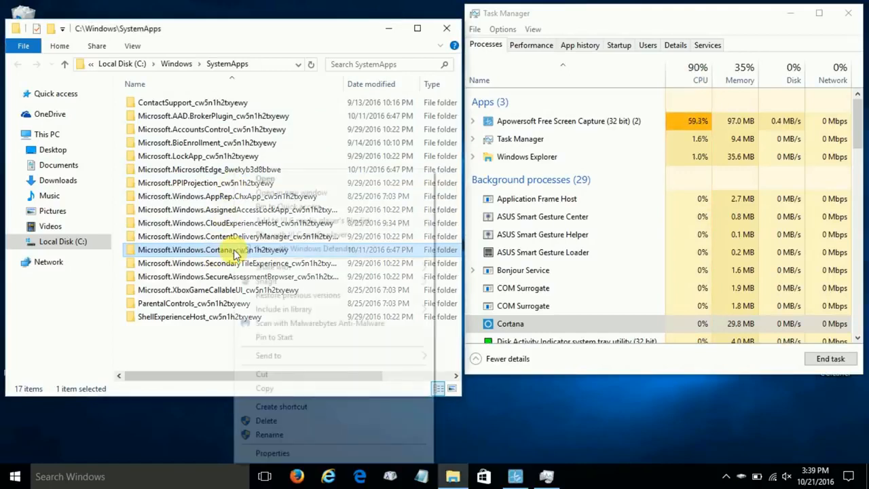
click(268, 436)
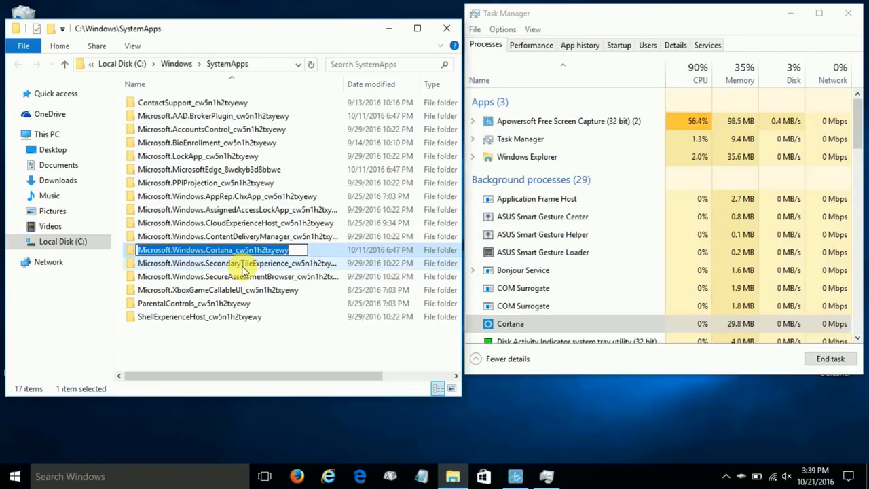
text(corta)
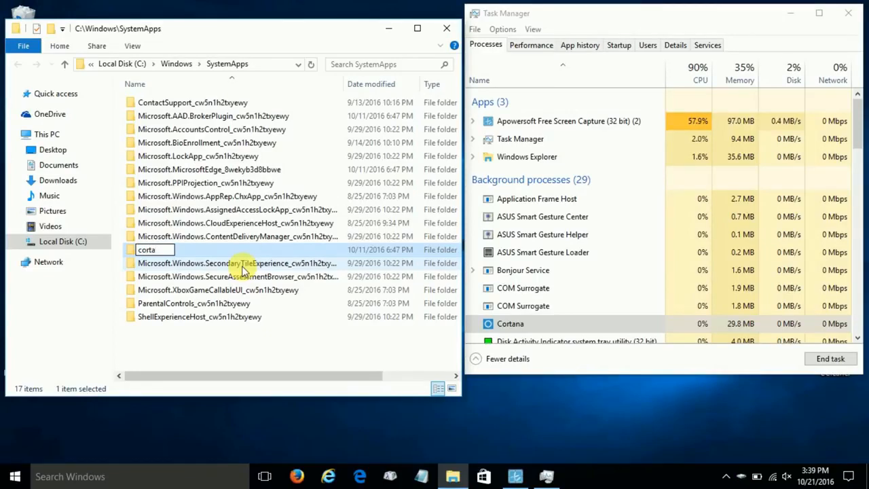
text(na)
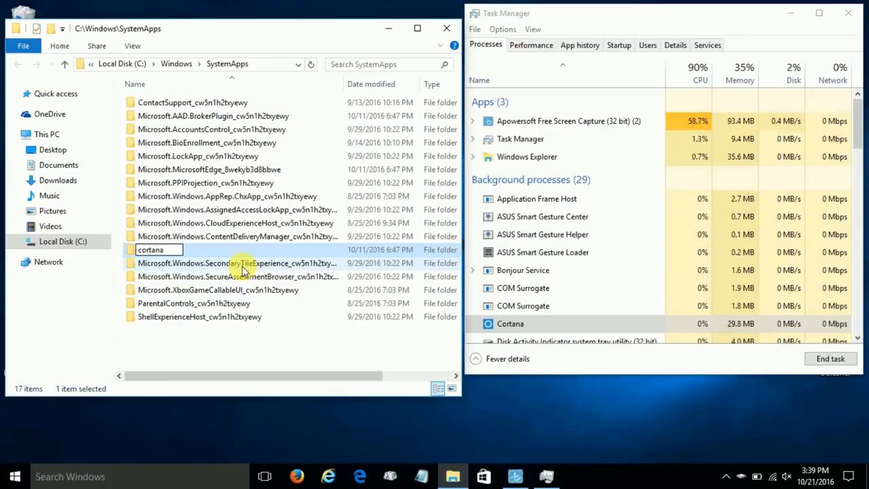
text( off)
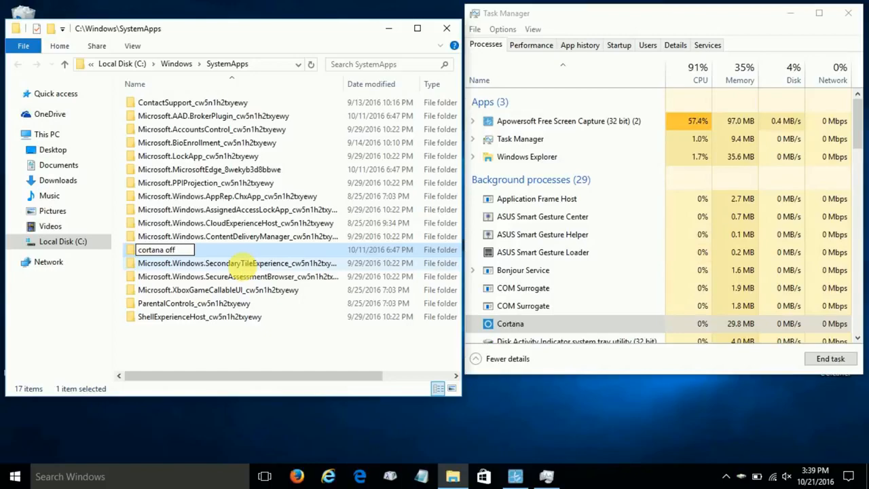
key(Return)
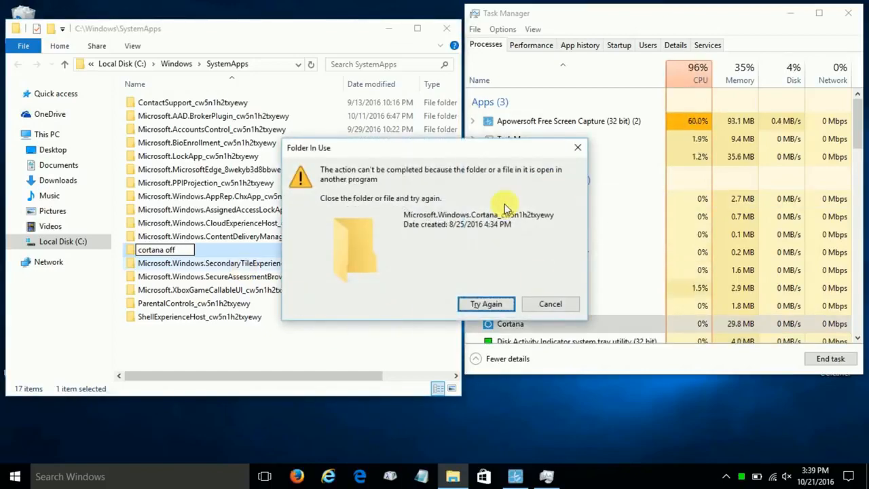
Step: Try to complete the folder rename by retrying it, ending the Cortana process and retrying again
click(484, 304)
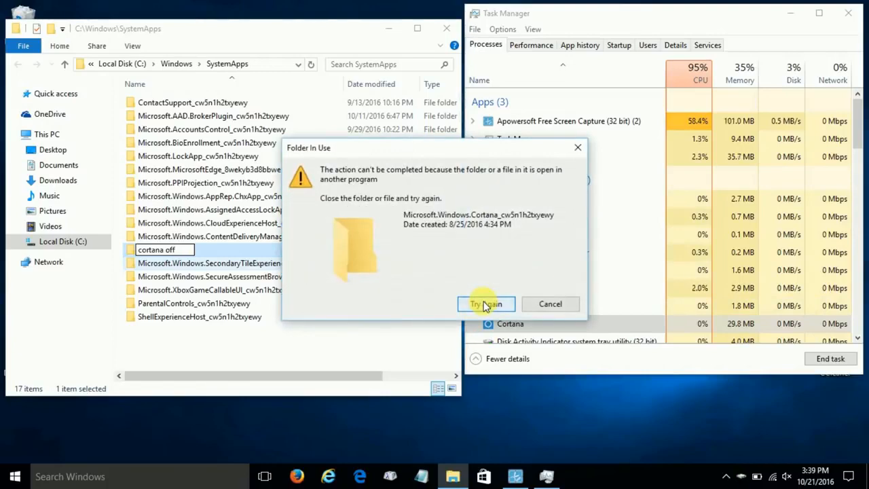
click(483, 304)
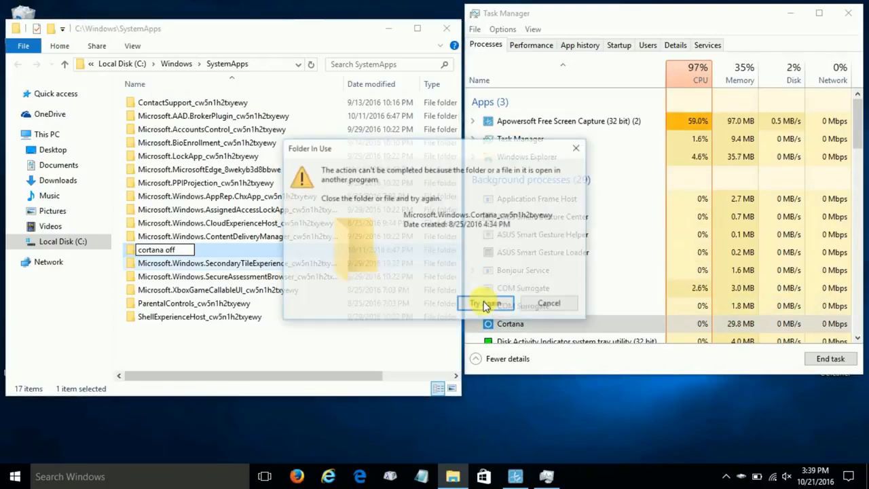
drag(497, 149, 361, 51)
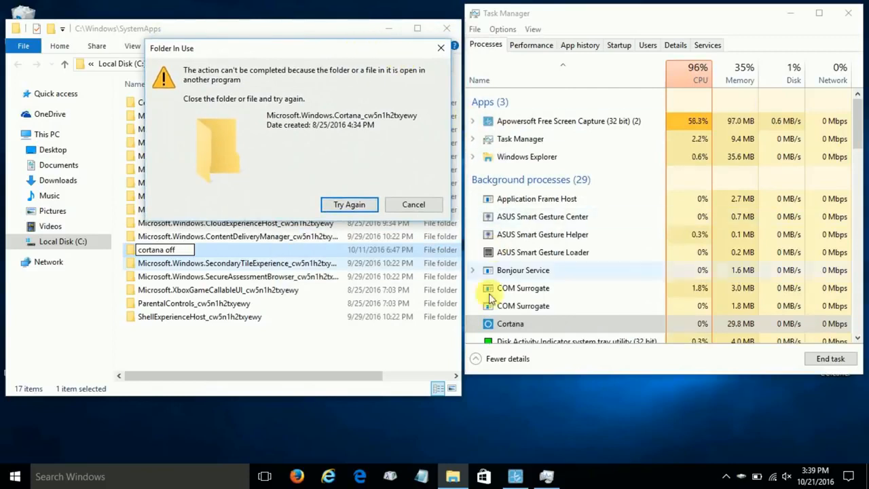
right_click(506, 325)
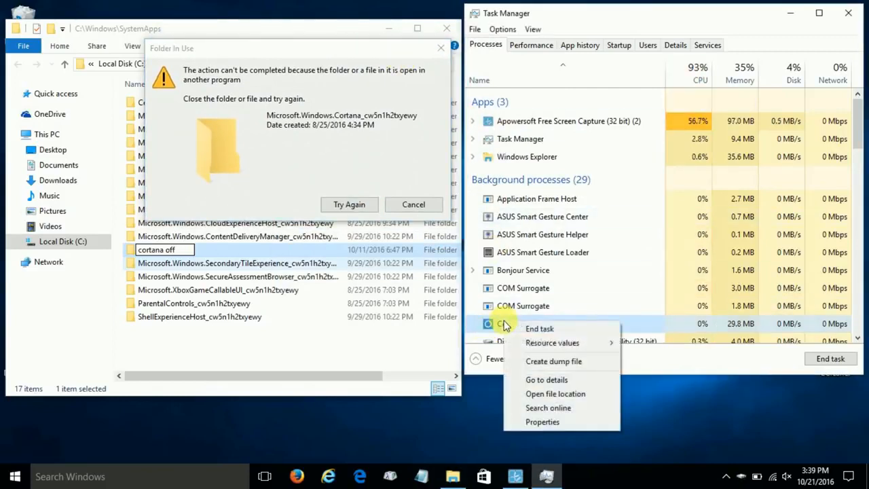
click(537, 330)
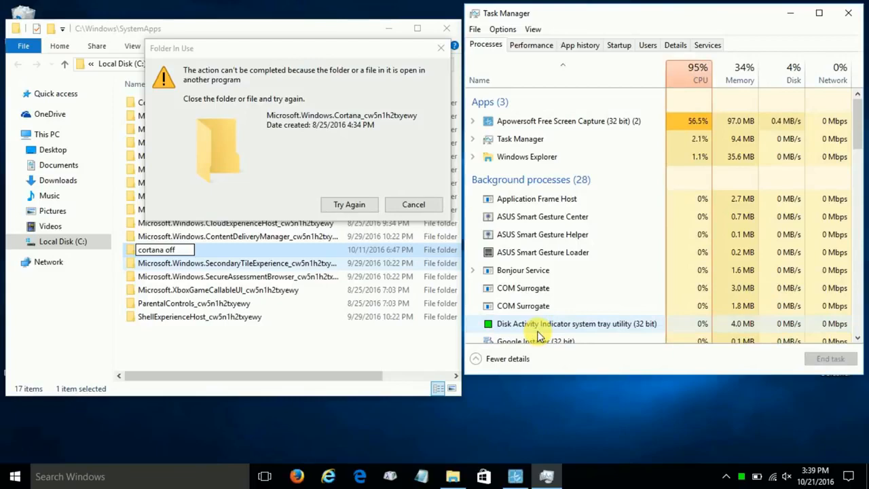
click(348, 205)
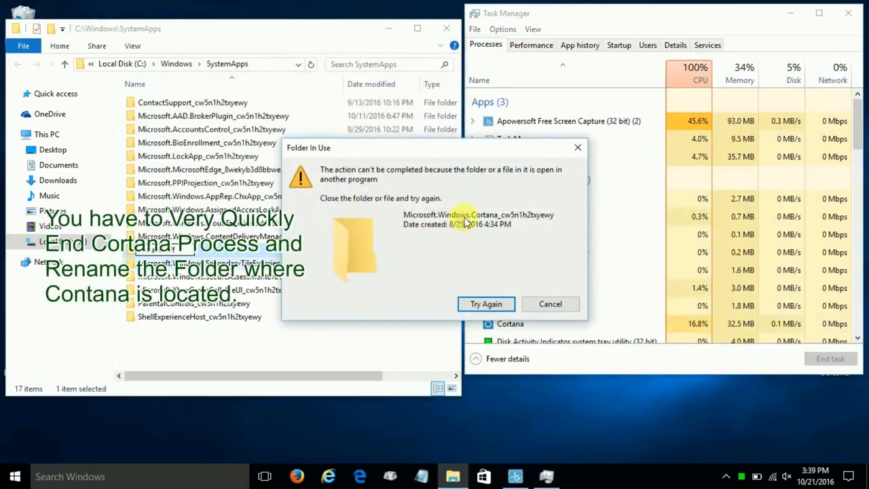
Step: End the Cortana process again and immediately retry renaming its folder as "cortana off"
drag(475, 148, 343, 59)
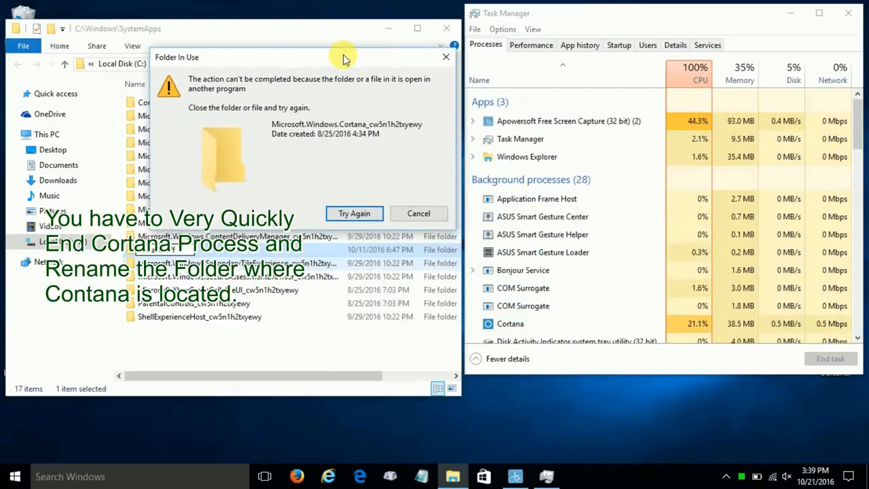
right_click(512, 326)
click(540, 332)
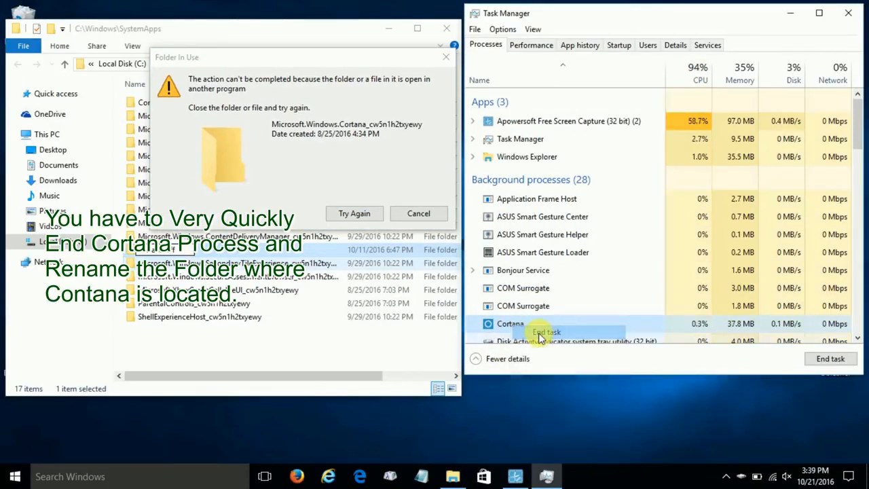
click(355, 214)
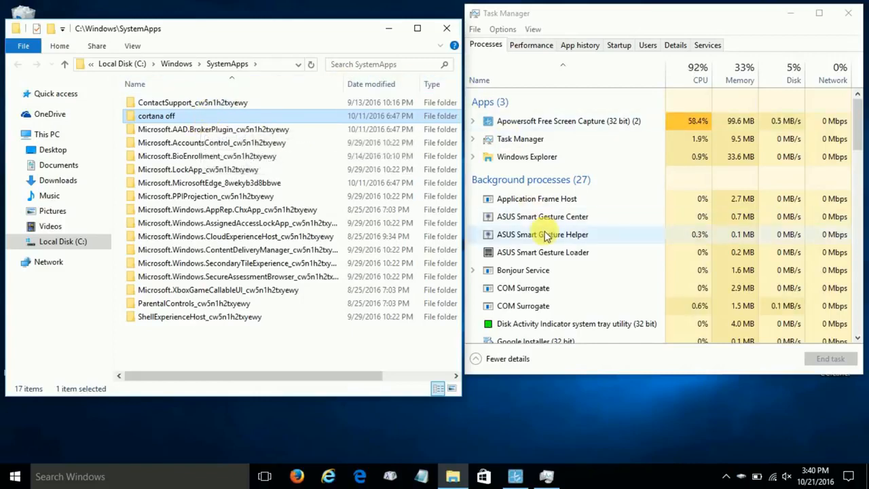
Step: Check the background processes for Cortana and try to open Windows search from the taskbar and the Start shortcut list
scroll(547, 233, down, 2)
scroll(547, 233, up, 2)
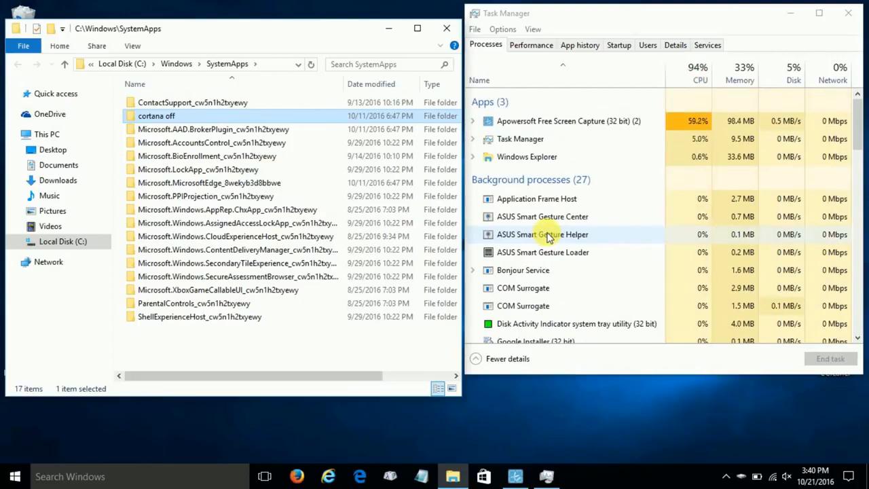
scroll(547, 234, down, 1)
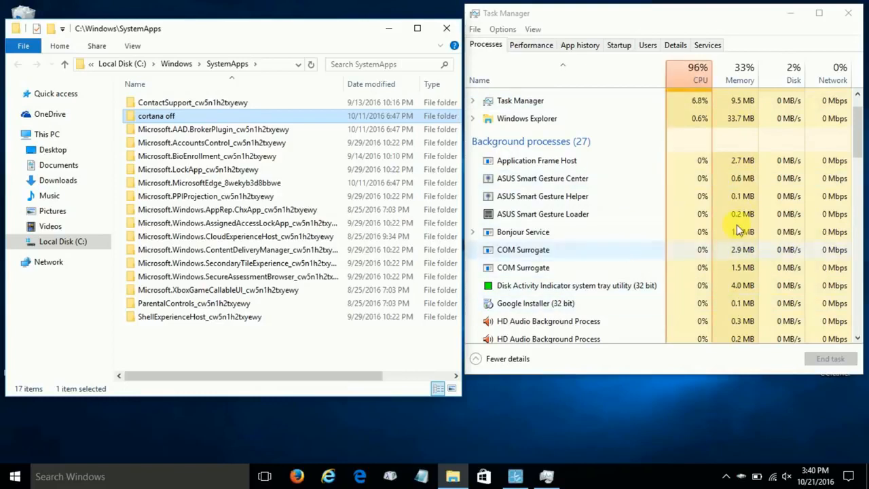
click(102, 480)
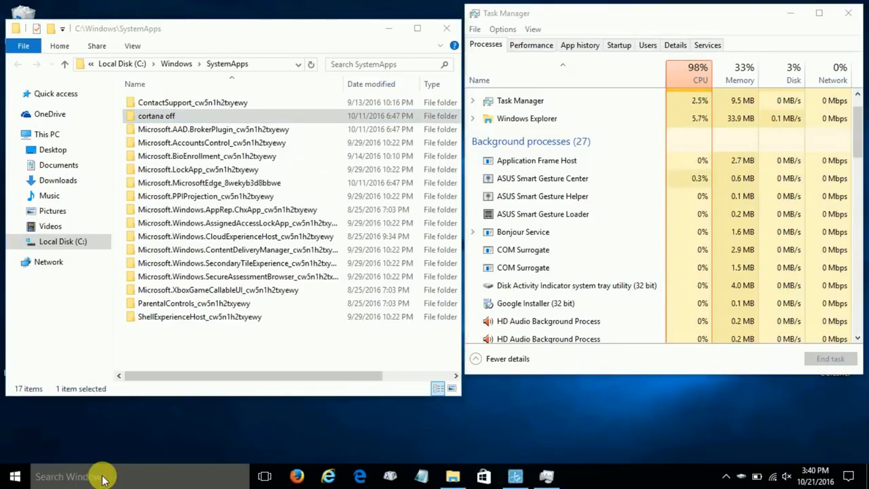
right_click(12, 477)
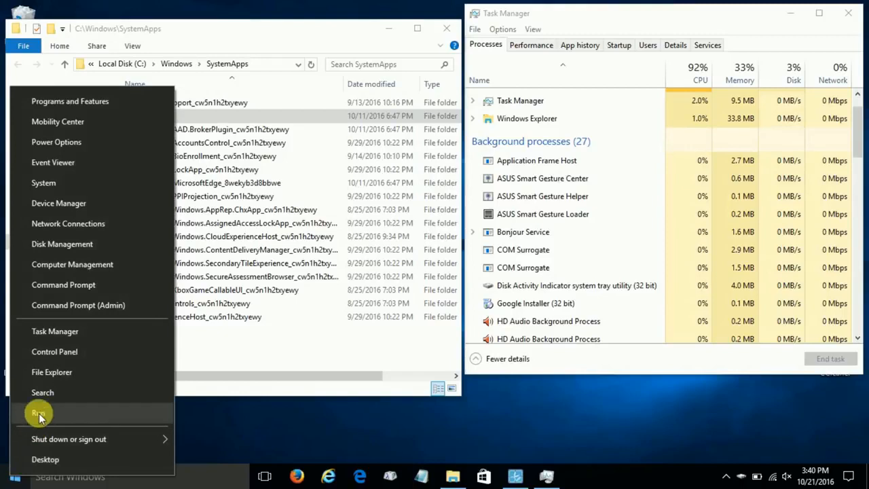
click(44, 394)
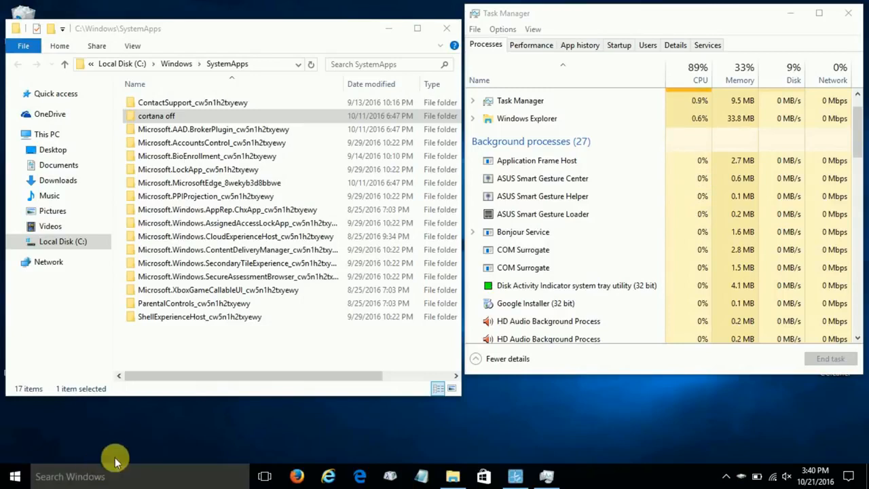
Step: Try to set the taskbar's search display to Hidden
right_click(173, 477)
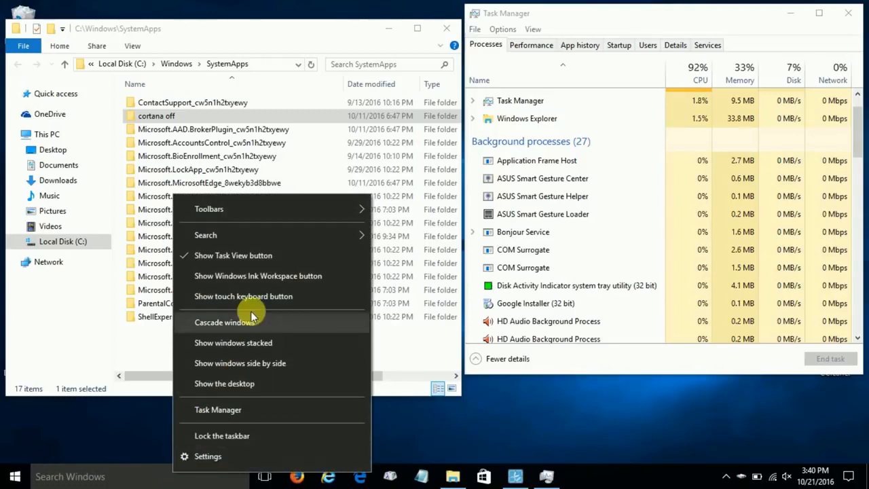
mouse_move(246, 235)
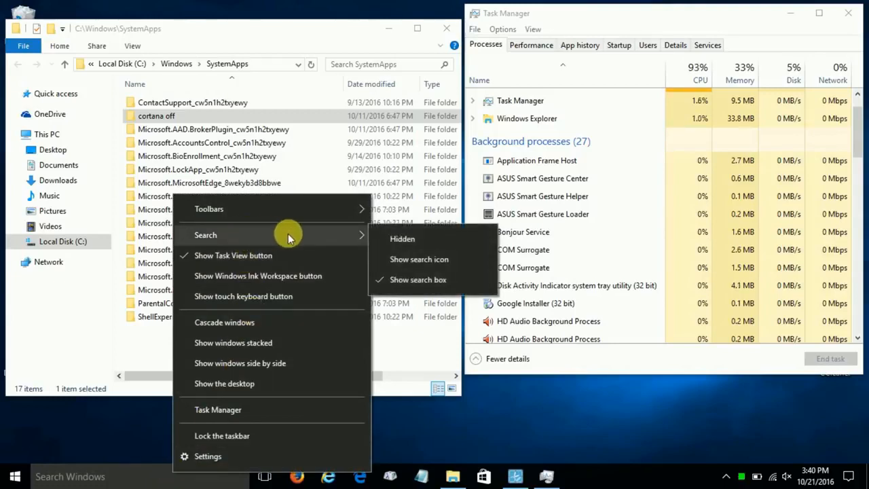
click(413, 240)
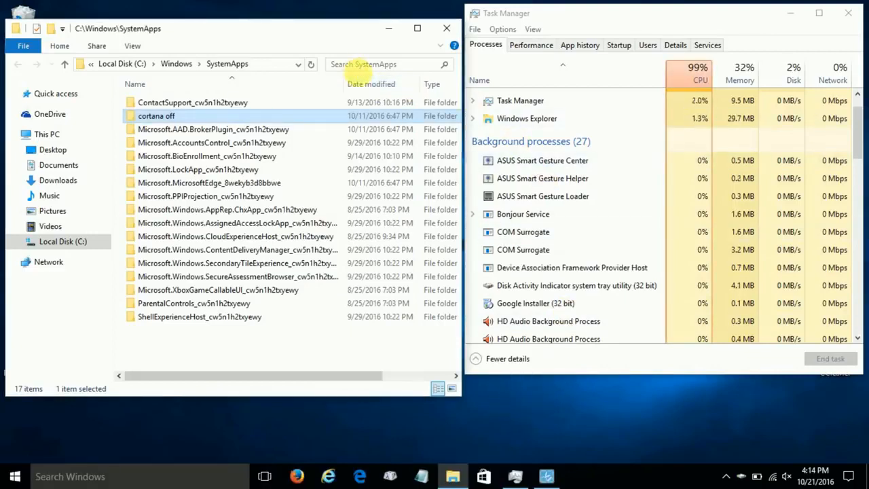
Step: Start a search within the SystemApps folder in File Explorer
click(360, 66)
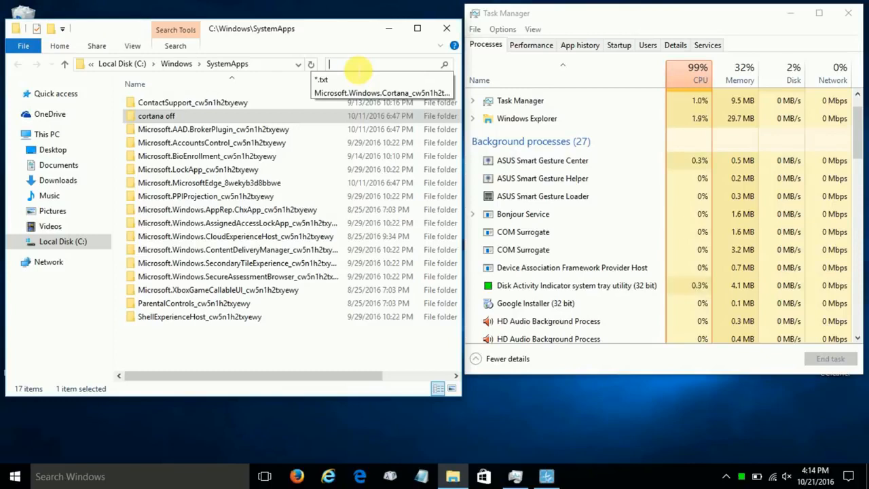
click(358, 70)
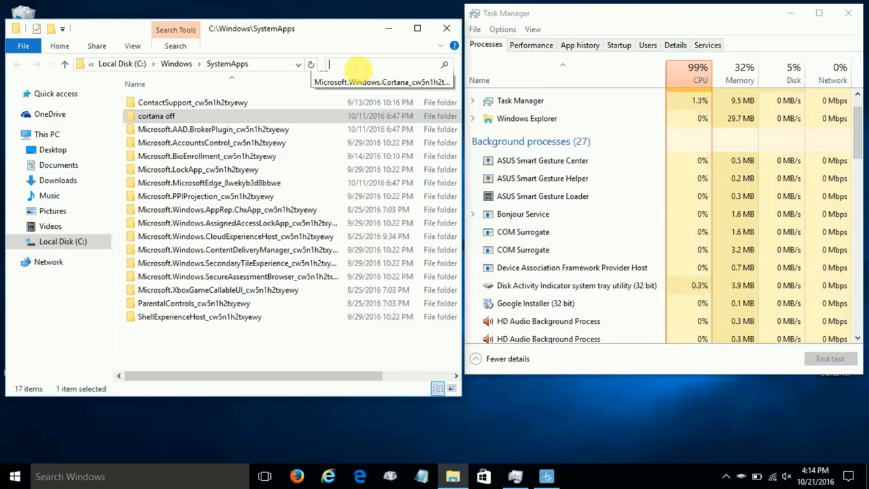